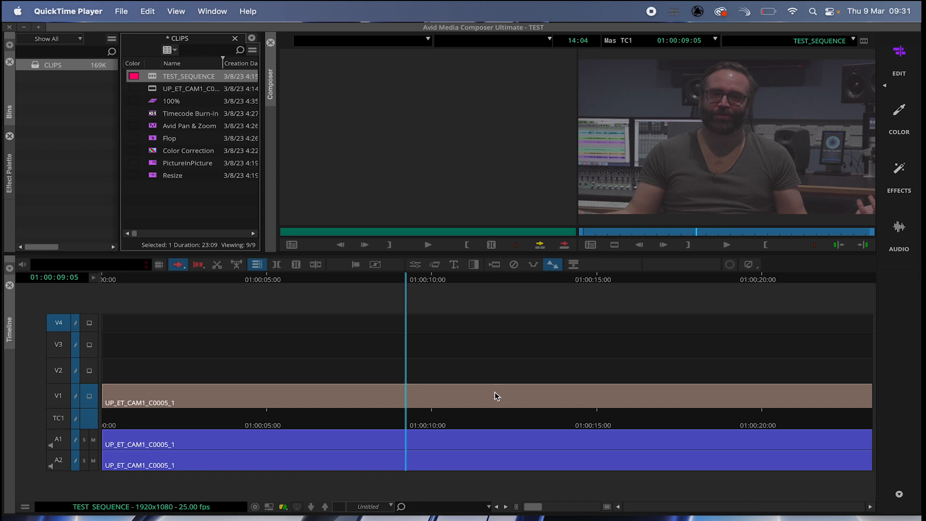
- Park the playhead at 01:00:09:11 and apply the Flop effect from the CLIPS bin to the clip on V1
{"action": "left_click", "coordinate": [440, 284]}
{"action": "left_click_drag", "start_coordinate": [418, 281], "coordinate": [414, 280]}
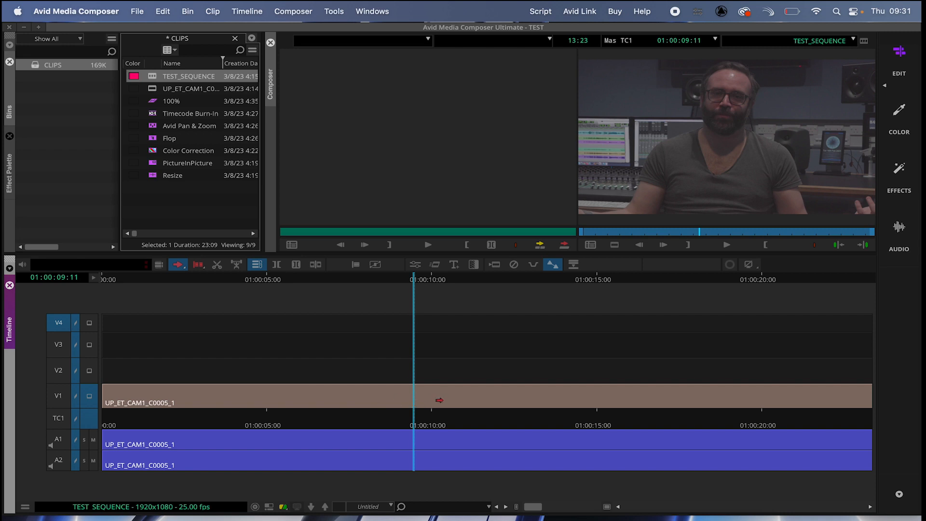
{"action": "left_click", "coordinate": [152, 139]}
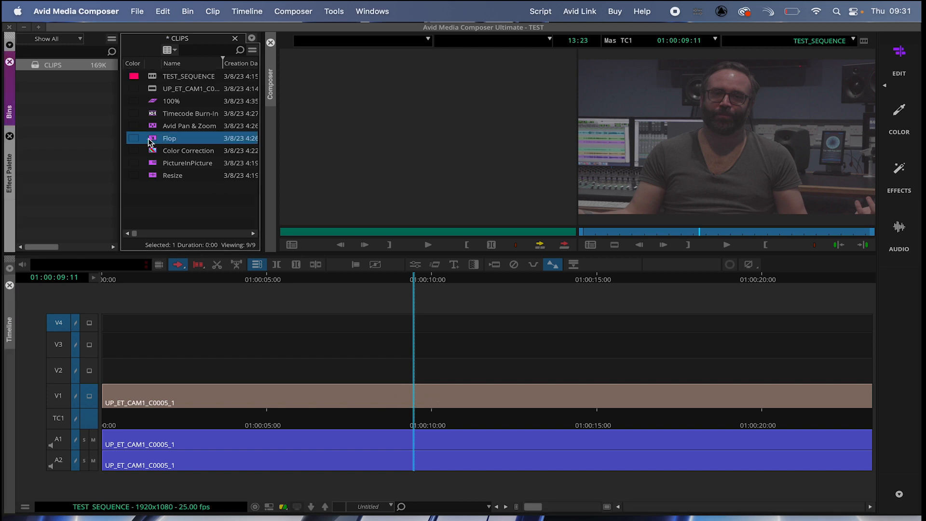
{"action": "left_click_drag", "start_coordinate": [152, 140], "coordinate": [433, 403]}
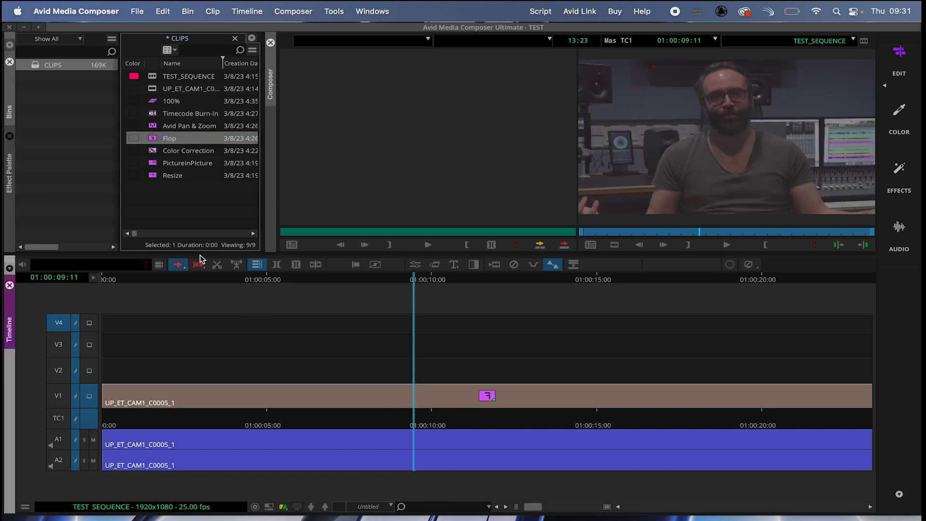
- Replace the Flop effect on the V1 clip with Resize, and expand and collapse the clip's nest to inspect it
{"action": "left_click", "coordinate": [153, 176]}
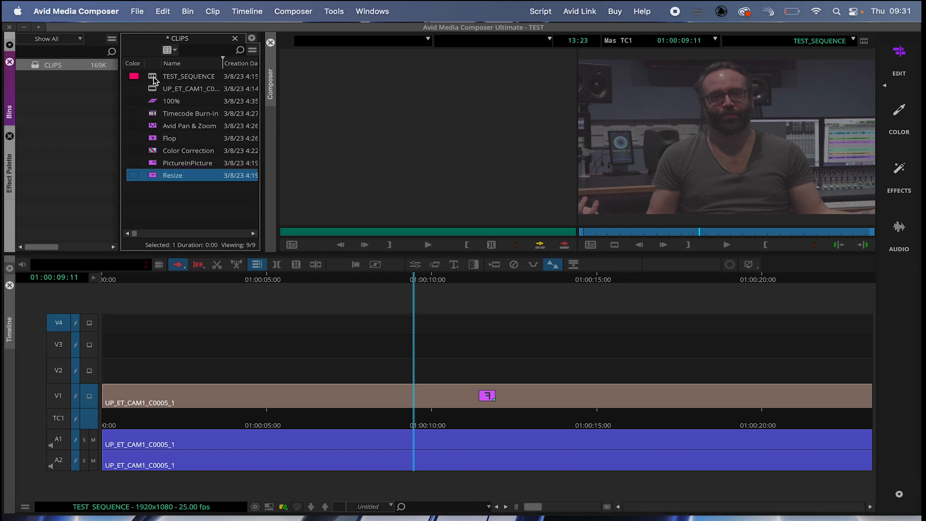
{"action": "left_click_drag", "start_coordinate": [152, 178], "coordinate": [442, 392]}
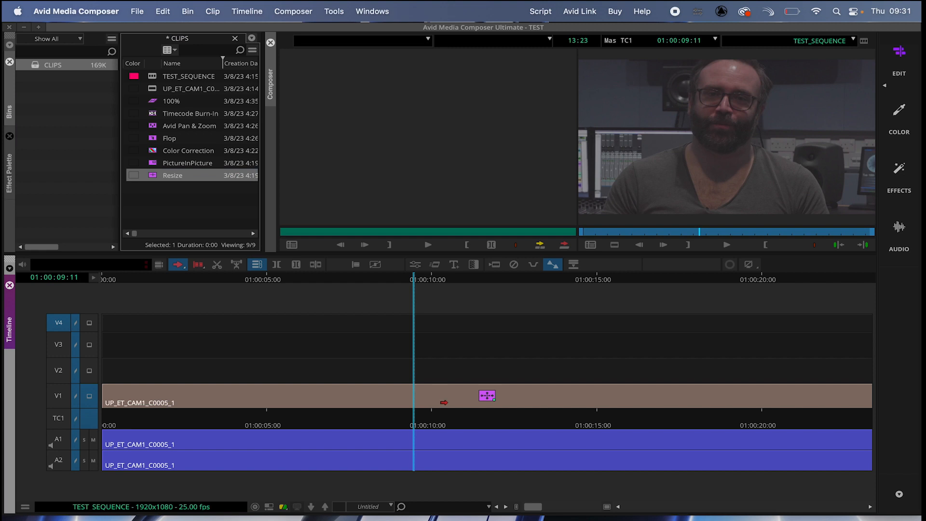
{"action": "double_click", "coordinate": [444, 396]}
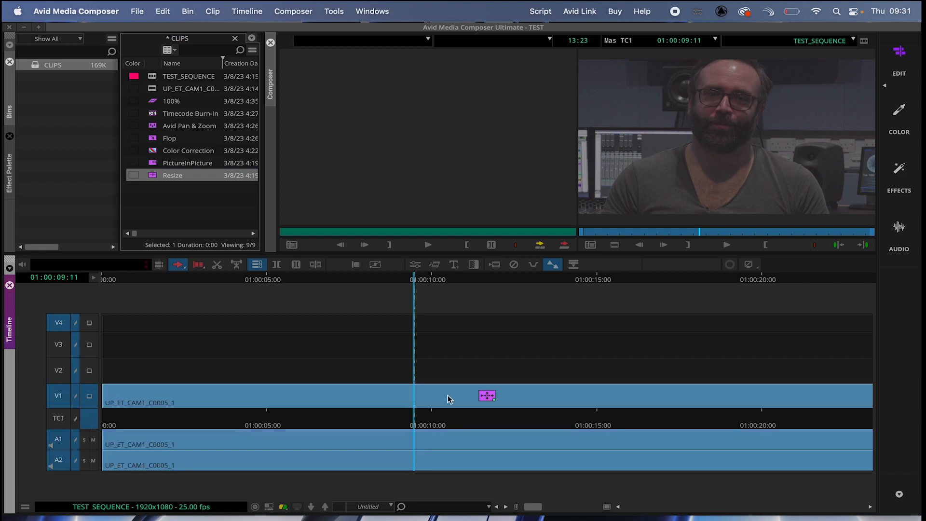
{"action": "left_click", "coordinate": [435, 408]}
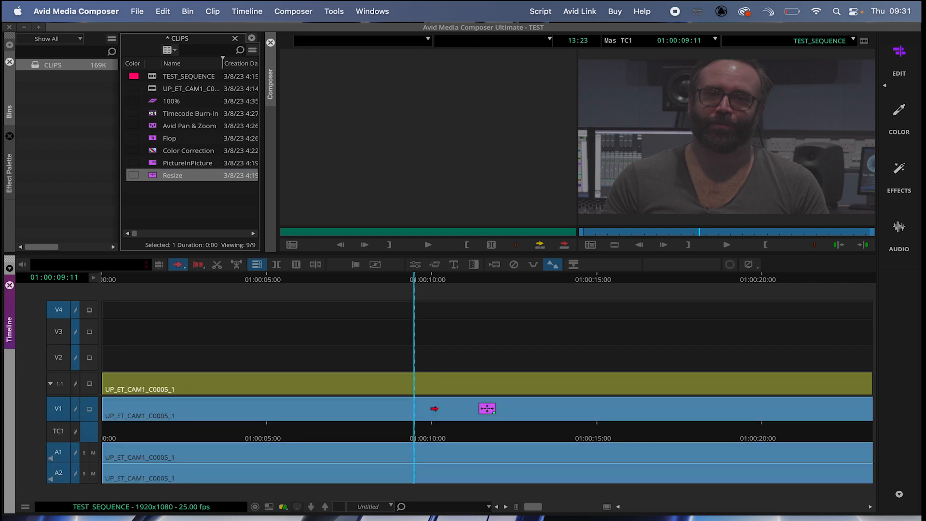
{"action": "double_click", "coordinate": [435, 409]}
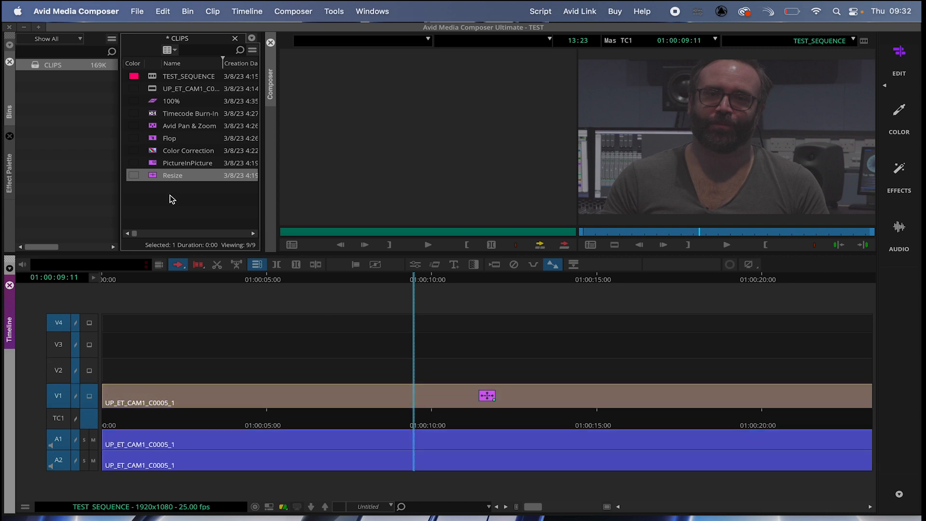
- Replace the Resize effect on the V1 clip with Timecode Burn-In and check the clip for nested layers
{"action": "left_click", "coordinate": [155, 115]}
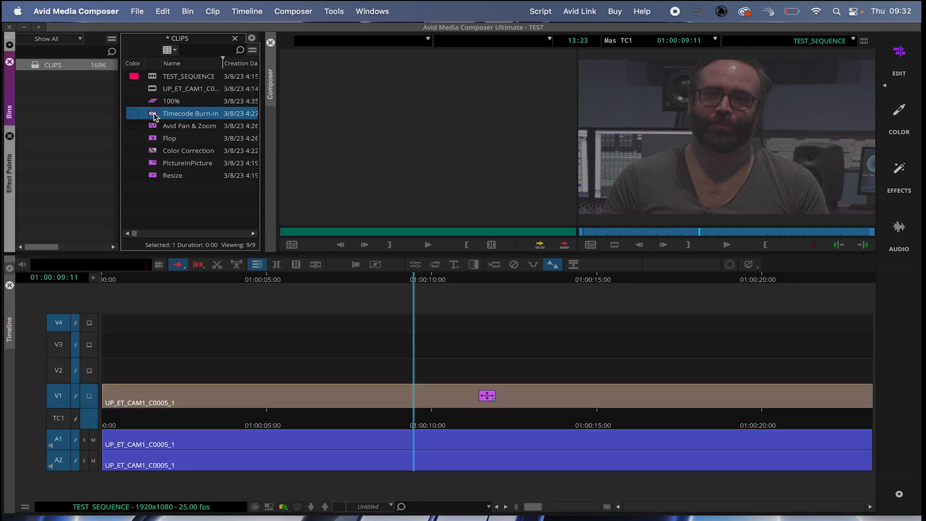
{"action": "mouse_move", "coordinate": [154, 112]}
{"action": "left_mouse_down"}
{"action": "mouse_move", "coordinate": [442, 377]}
{"action": "mouse_move", "coordinate": [437, 403]}
{"action": "left_mouse_up"}
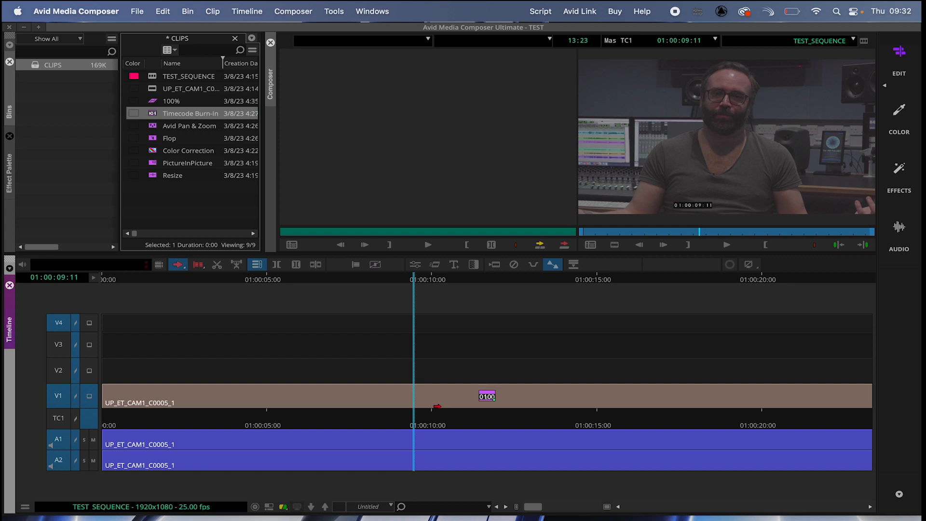
{"action": "double_click", "coordinate": [419, 396]}
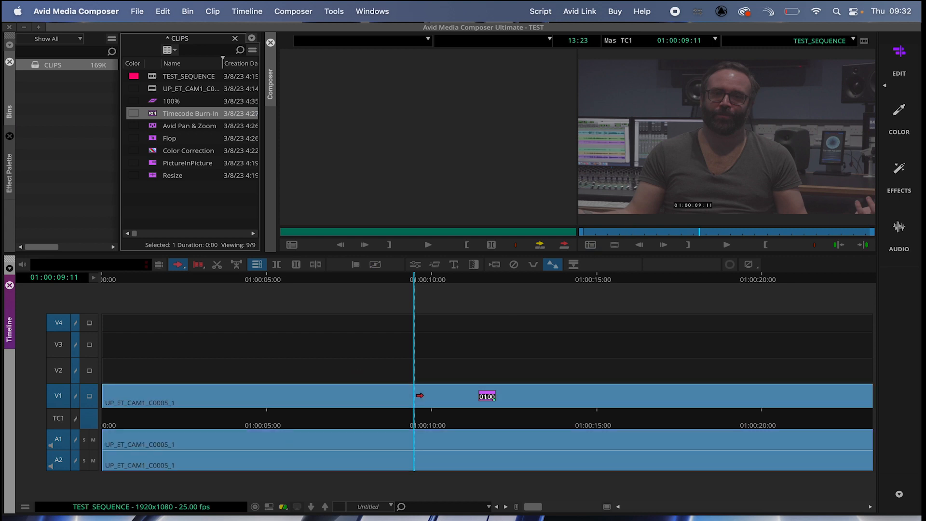
{"action": "double_click", "coordinate": [419, 403]}
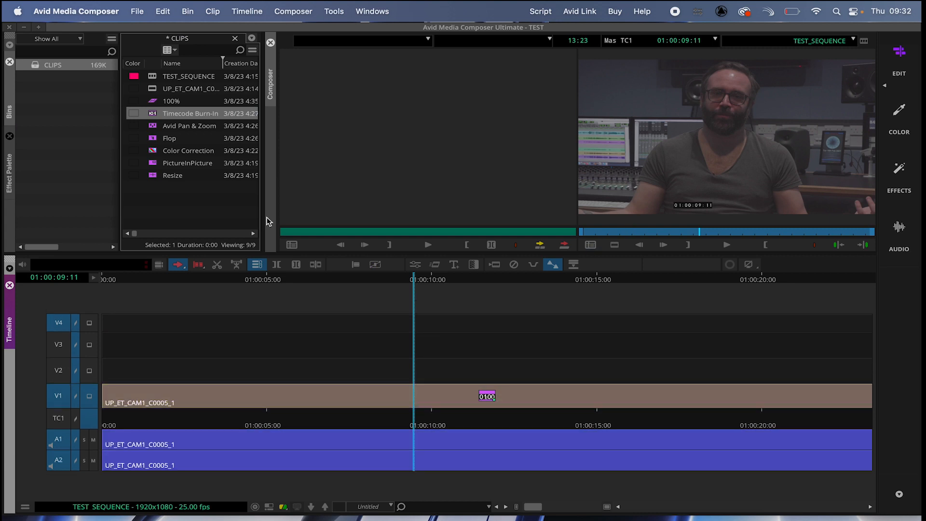
- Replace Timecode Burn-In on the V1 clip with Flop and try to apply the 100% motion effect over it
{"action": "left_click_drag", "start_coordinate": [155, 140], "coordinate": [431, 389]}
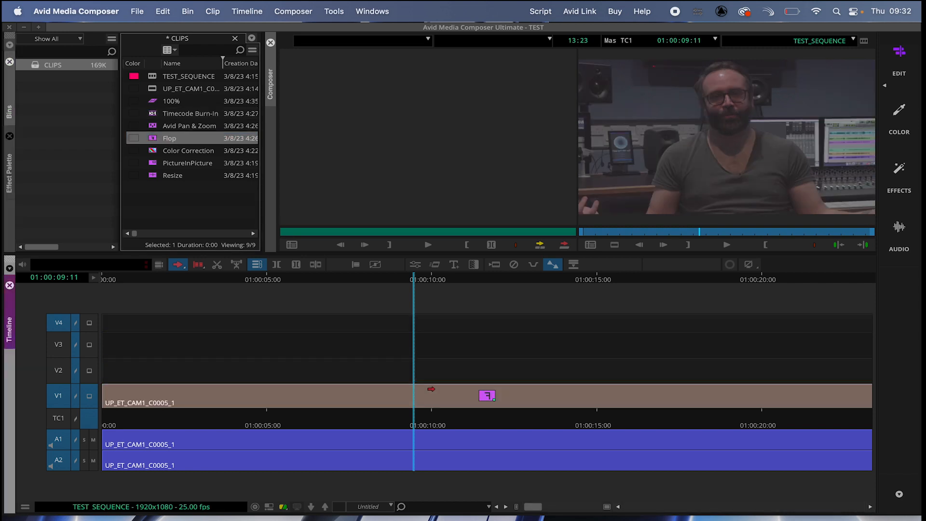
{"action": "left_click", "coordinate": [153, 102]}
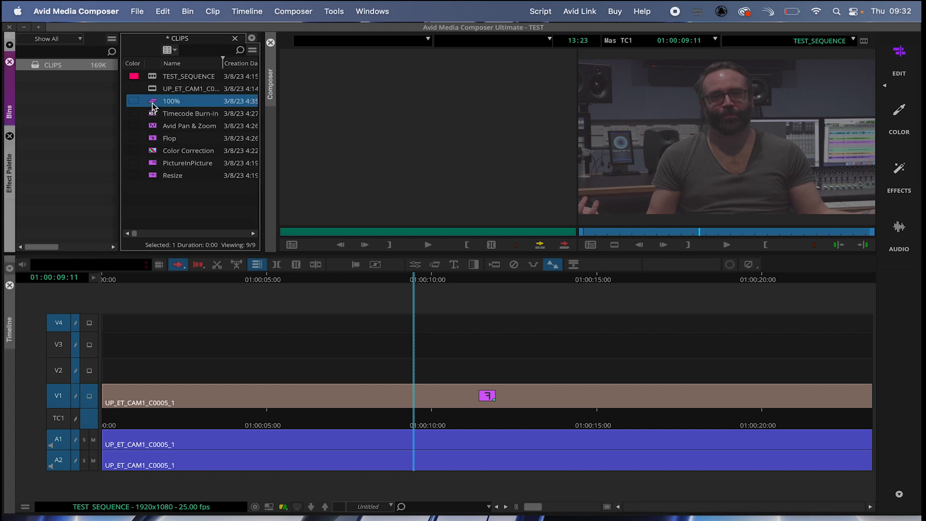
{"action": "left_click_drag", "start_coordinate": [153, 103], "coordinate": [474, 391]}
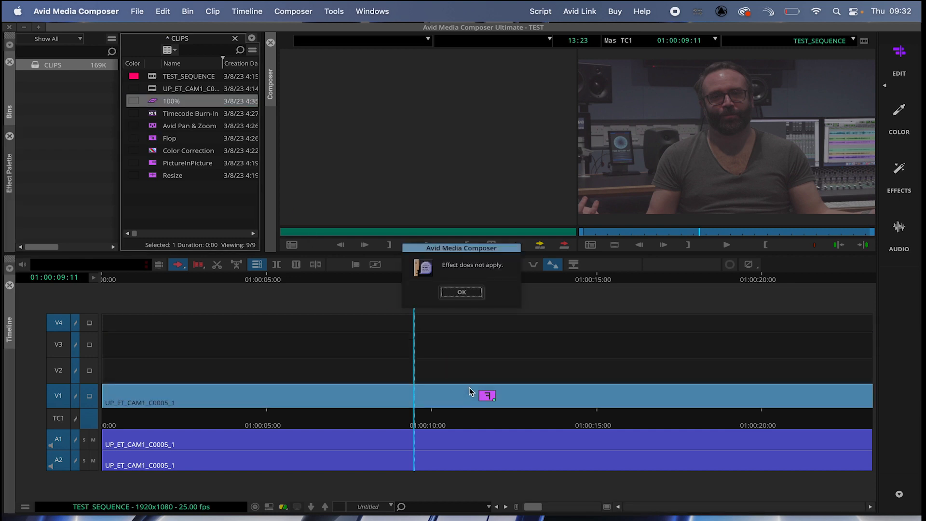
{"action": "left_click", "coordinate": [464, 293]}
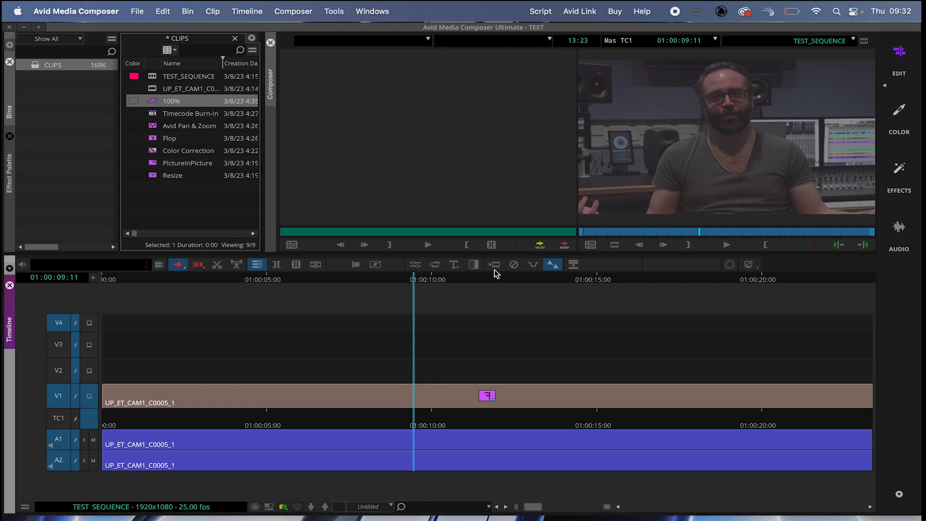
- Remove the Flop effect from the V1 clip and apply the 100% motion effect in its place
{"action": "left_click", "coordinate": [510, 267]}
{"action": "left_click_drag", "start_coordinate": [156, 104], "coordinate": [424, 398]}
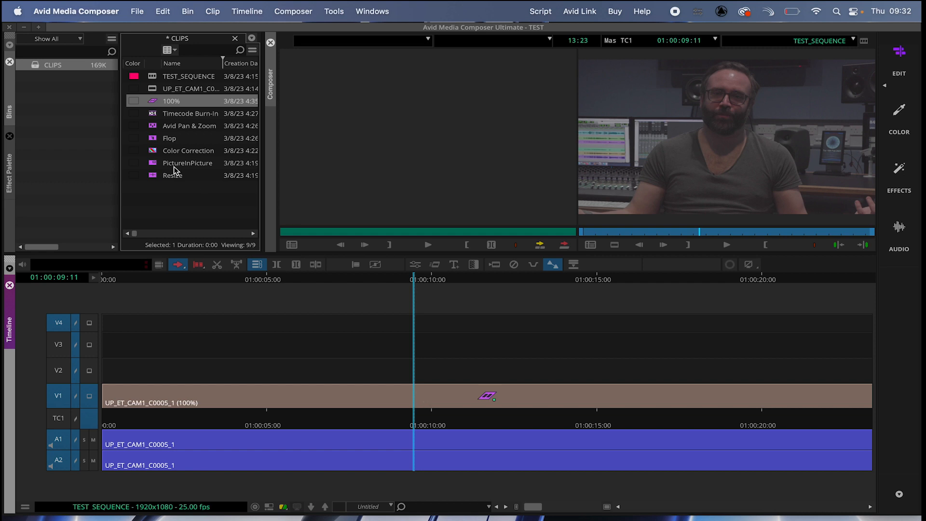
- Stack the Resize effect over the 100% motion effect to view its nest, and remove both effects from the V1 clip
{"action": "left_click_drag", "start_coordinate": [158, 177], "coordinate": [472, 393]}
{"action": "double_click", "coordinate": [467, 395]}
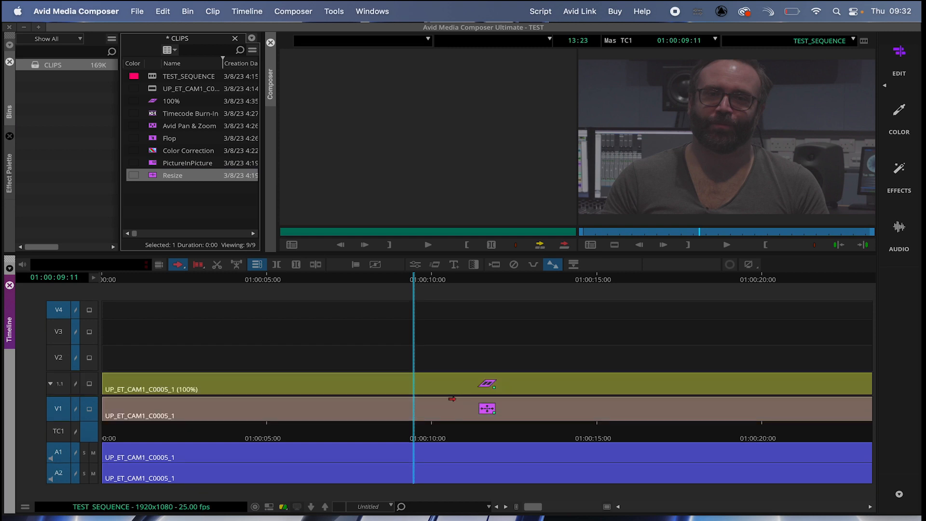
{"action": "double_click", "coordinate": [449, 410]}
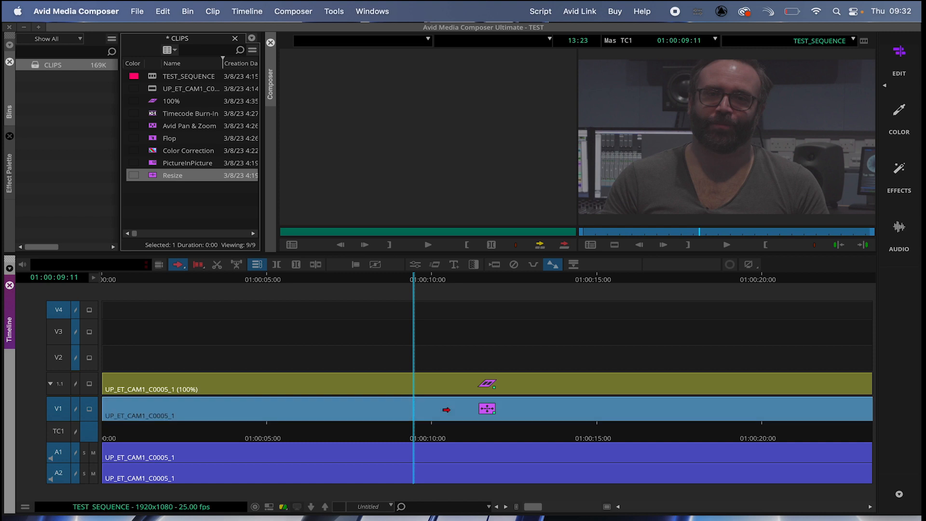
{"action": "left_click", "coordinate": [514, 265]}
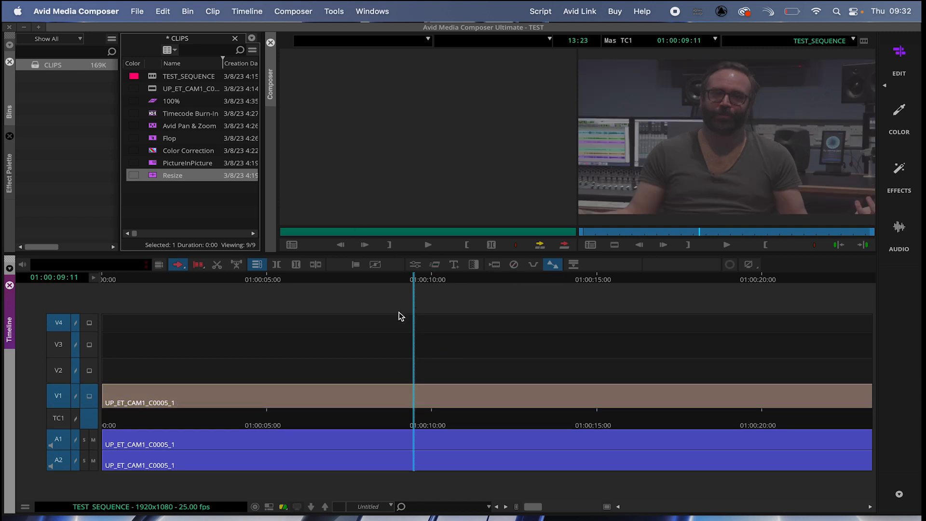
- Apply the Flop effect to the V1 clip and the Resize effect to the empty V2 track, with V2 monitored
{"action": "left_click", "coordinate": [423, 279]}
{"action": "left_click_drag", "start_coordinate": [162, 140], "coordinate": [476, 407]}
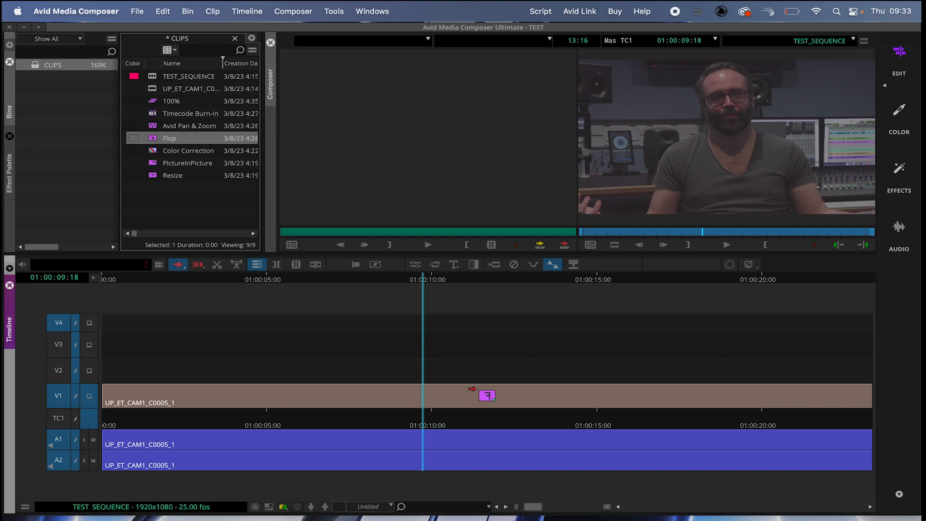
{"action": "left_click", "coordinate": [156, 173]}
{"action": "left_click_drag", "start_coordinate": [173, 175], "coordinate": [432, 364]}
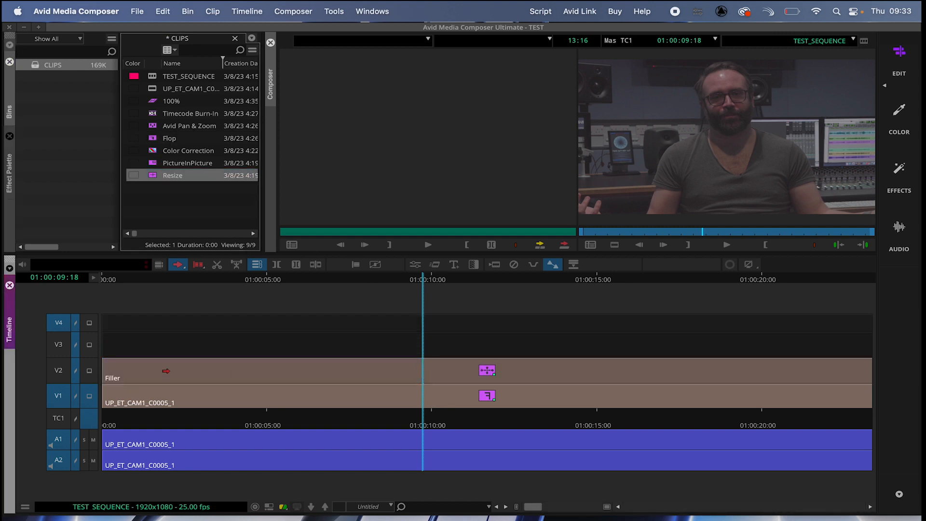
{"action": "left_click", "coordinate": [94, 370]}
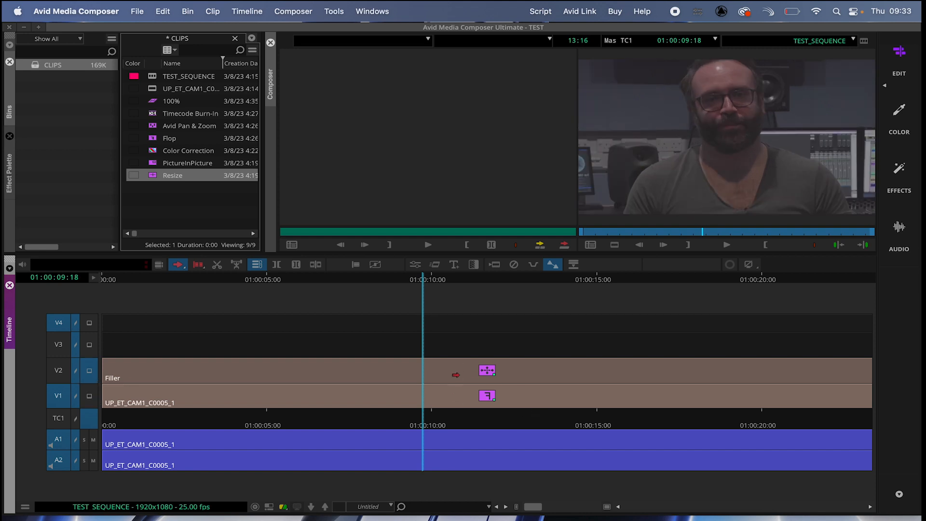
- Undo the Resize effect on V2 and apply Resize to the nested clip inside V1's Flop effect instead
{"action": "key", "text": "super+z"}
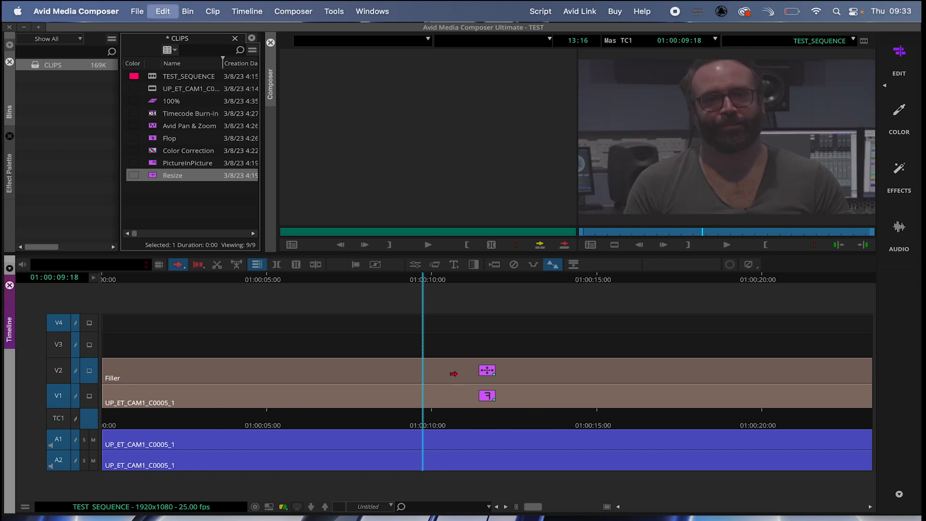
{"action": "left_click", "coordinate": [422, 348]}
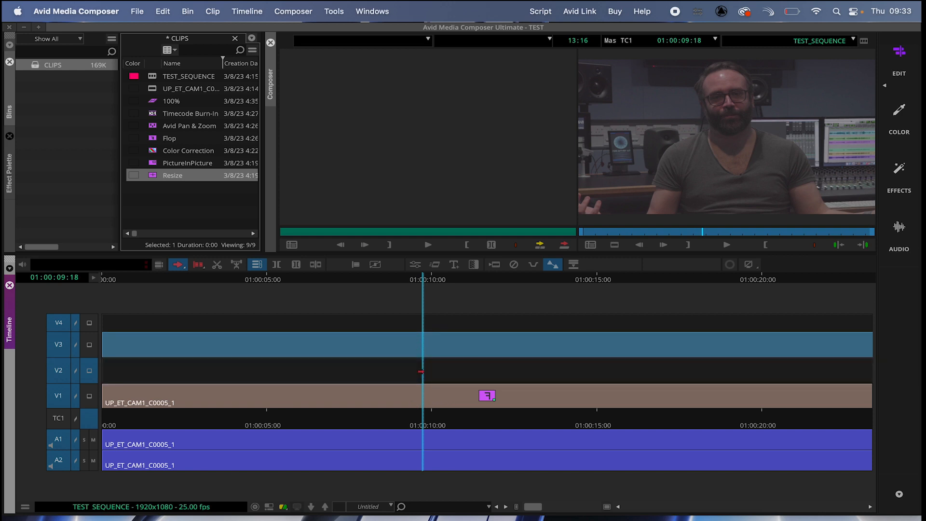
{"action": "double_click", "coordinate": [428, 400]}
{"action": "left_click_drag", "start_coordinate": [151, 178], "coordinate": [448, 382]}
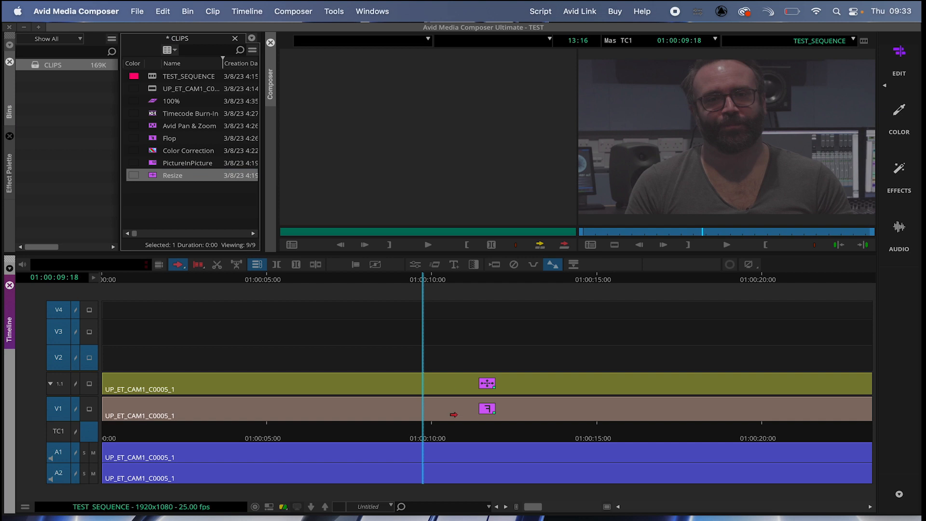
- Expand the nested Resize layer and apply the Color Correction effect to the clip on layer 2.1 inside it
{"action": "double_click", "coordinate": [447, 384]}
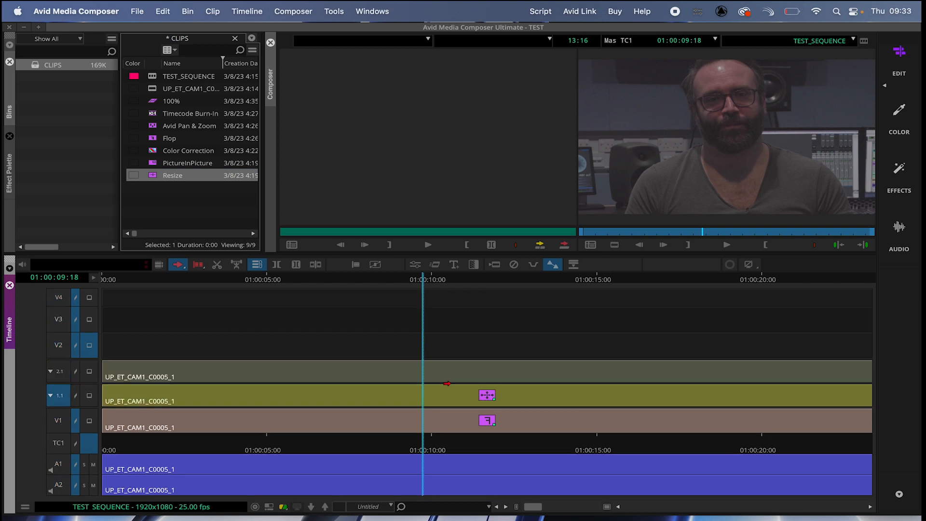
{"action": "left_click", "coordinate": [154, 150]}
{"action": "left_click_drag", "start_coordinate": [154, 150], "coordinate": [486, 369]}
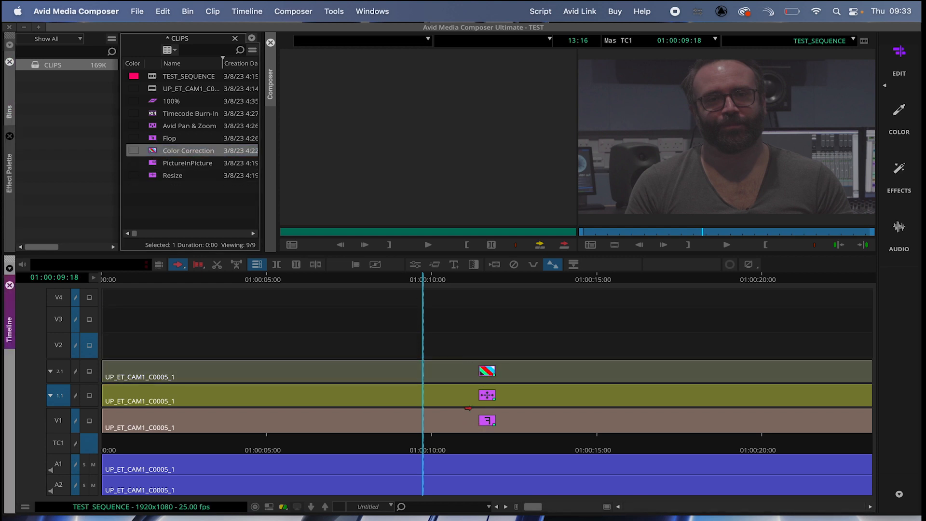
- Remove the nested Color Correction, Resize and Flop effects so the V1 clip has no effects
{"action": "left_click", "coordinate": [457, 366]}
{"action": "key", "text": "Delete"}
{"action": "key", "text": "Delete"}
{"action": "key", "text": "Delete"}
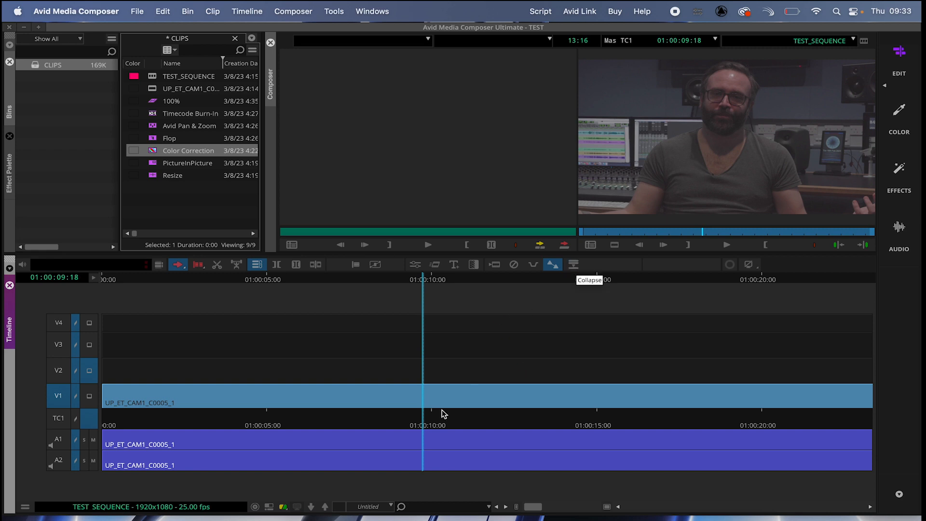
- Apply Flop to the V1 clip, Resize to the V2 filler and Color Correction to the V3 filler, and monitor V3
{"action": "left_click_drag", "start_coordinate": [153, 140], "coordinate": [418, 393]}
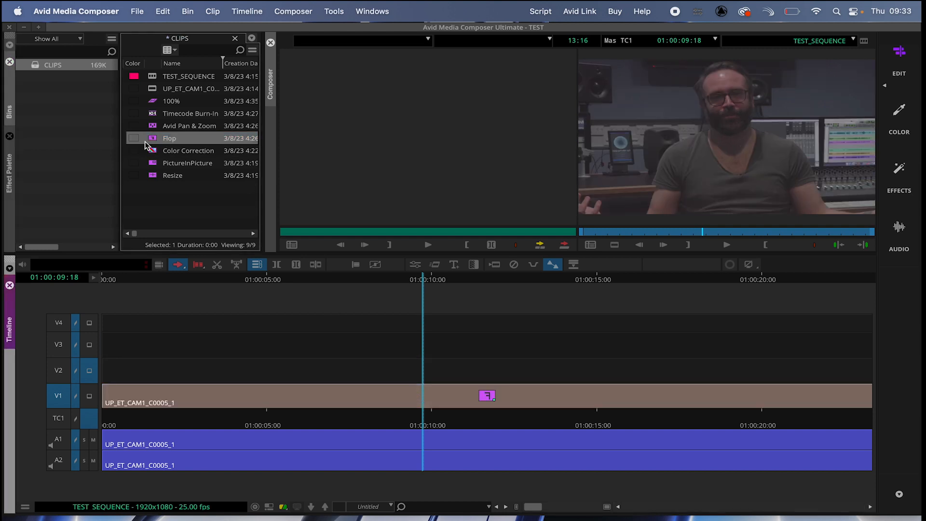
{"action": "left_click_drag", "start_coordinate": [154, 176], "coordinate": [448, 366]}
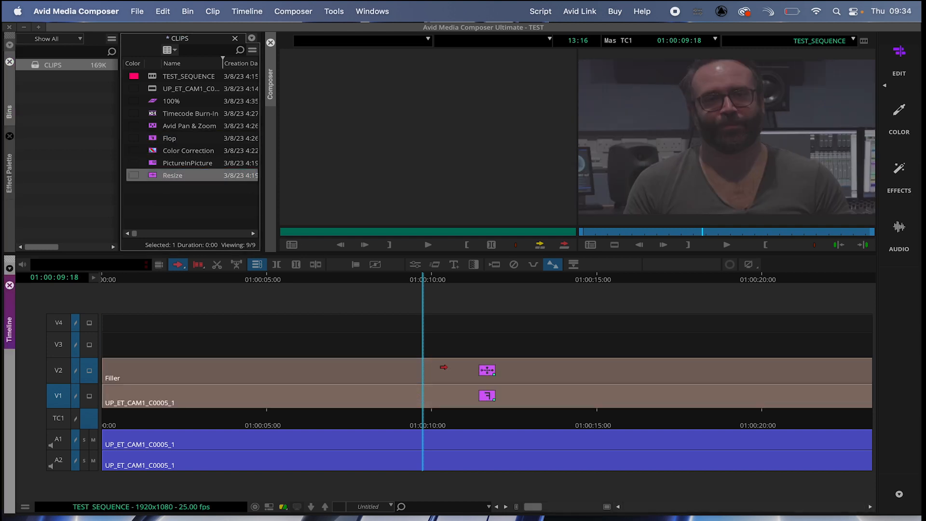
{"action": "left_click", "coordinate": [155, 152]}
{"action": "left_click_drag", "start_coordinate": [154, 151], "coordinate": [454, 345]}
{"action": "left_click", "coordinate": [90, 395]}
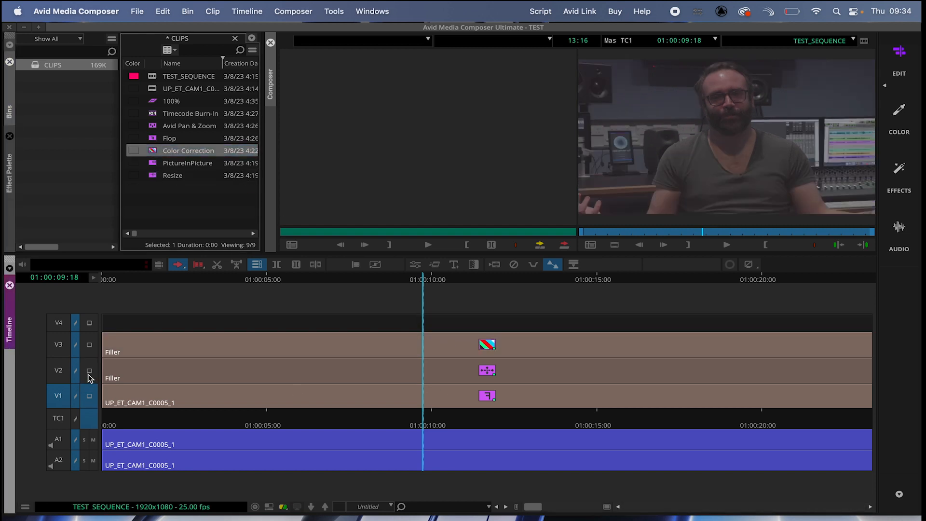
{"action": "left_click", "coordinate": [89, 345]}
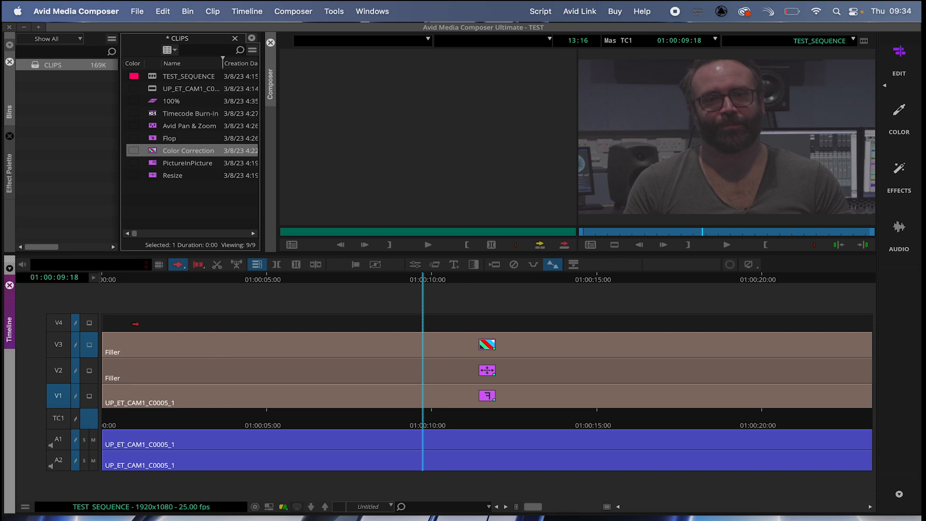
- Mark the sequence from its start to its end, select video tracks V1 to V3, and collapse them into one nested clip
{"action": "left_click", "coordinate": [107, 279]}
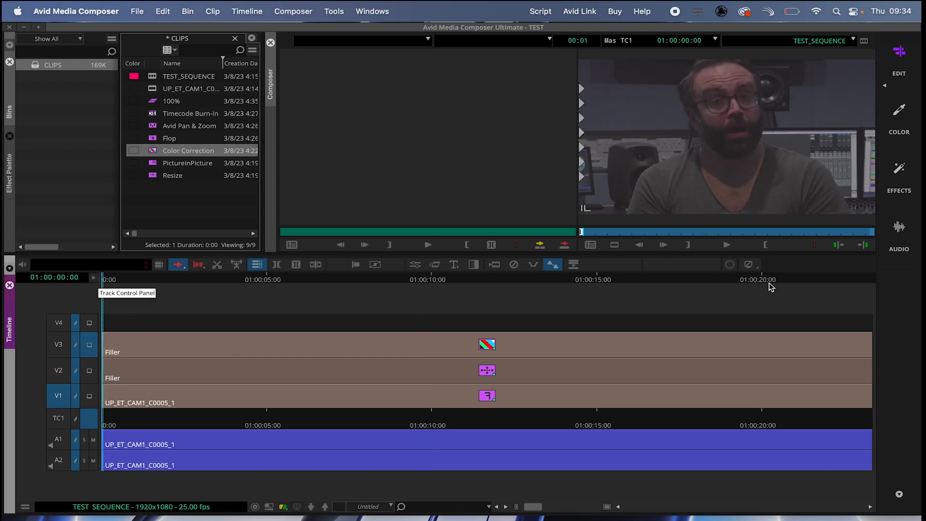
{"action": "left_click", "coordinate": [871, 280]}
{"action": "key", "text": "super+a"}
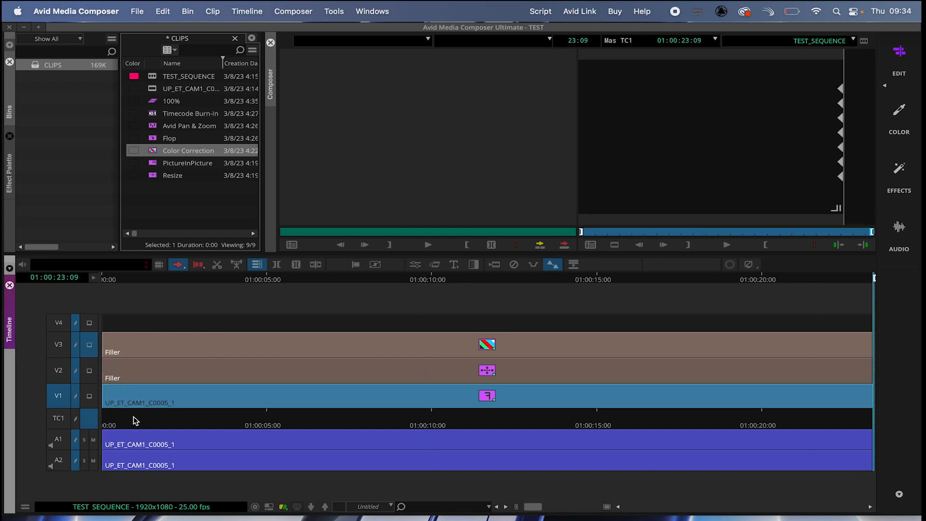
{"action": "left_click", "coordinate": [65, 364]}
{"action": "left_click", "coordinate": [62, 351]}
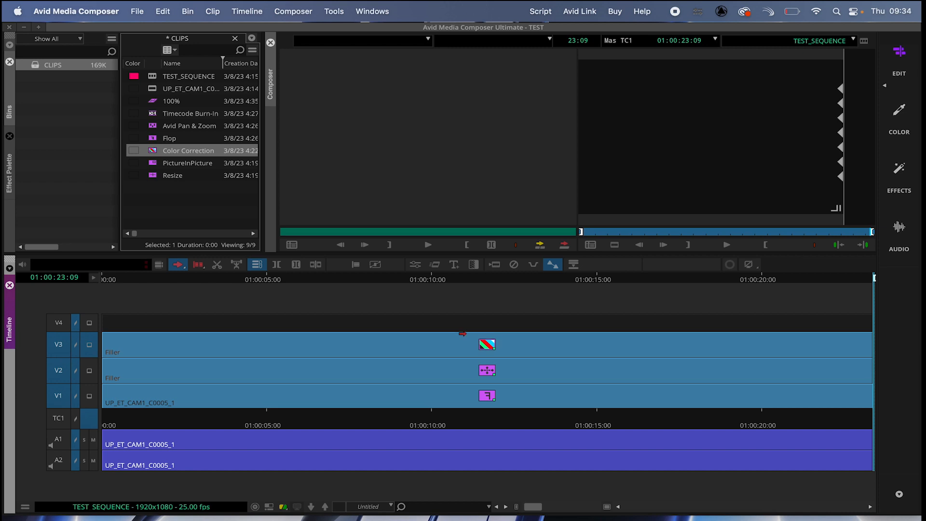
{"action": "left_click", "coordinate": [574, 264]}
{"action": "left_click", "coordinate": [458, 280]}
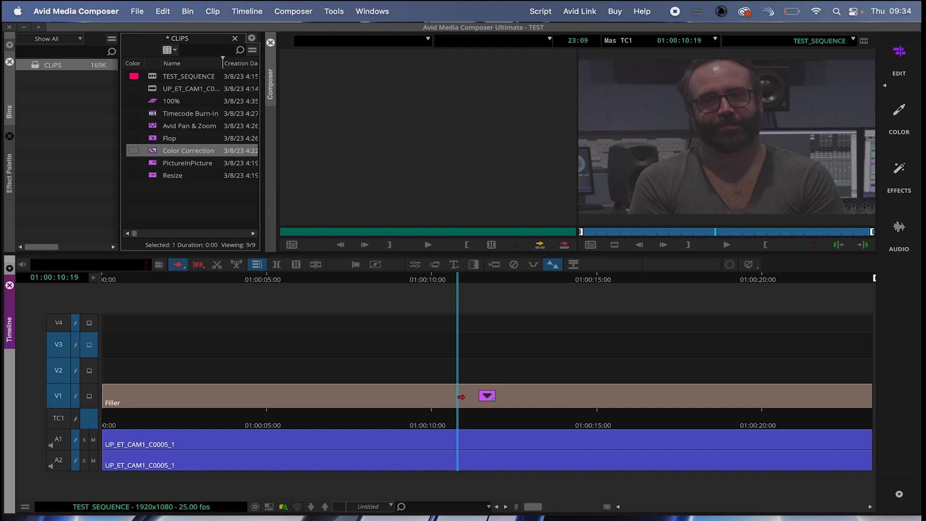
- Expand the collapsed V1 clip to view its nested effect layers, close it, and remove the collapse effect from V1
{"action": "double_click", "coordinate": [461, 397], "text": "super"}
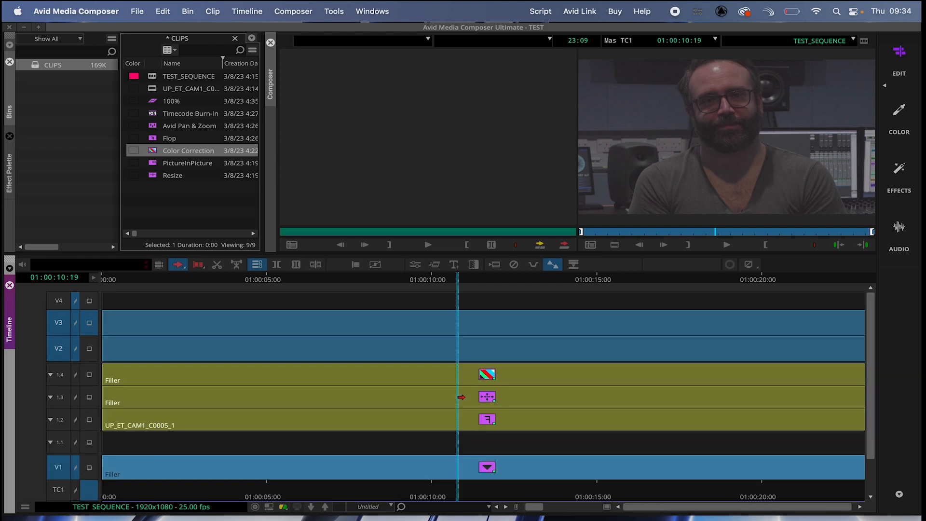
{"action": "double_click", "coordinate": [458, 463], "text": "super"}
{"action": "left_click", "coordinate": [514, 264]}
{"action": "left_click", "coordinate": [431, 278]}
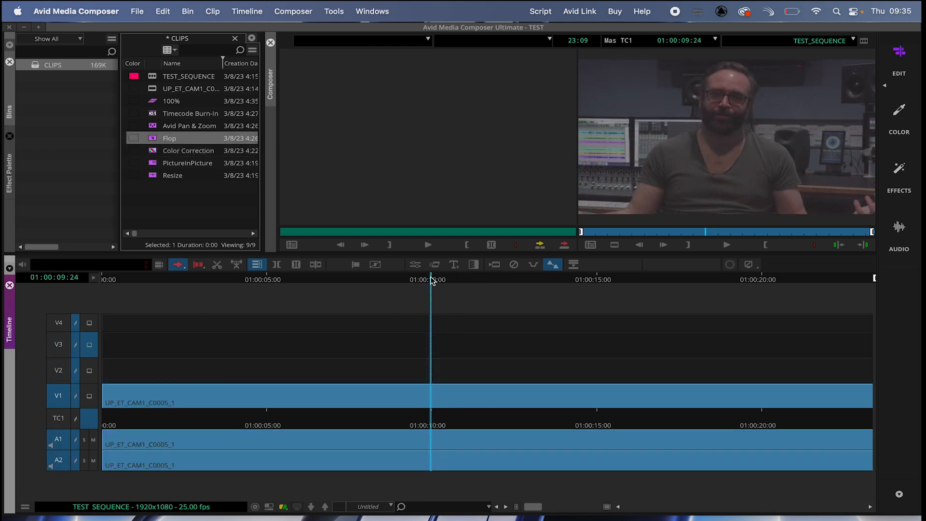
- Apply Flop and then Resize directly to the V1 clip, and inspect what is nested inside the clip
{"action": "left_click_drag", "start_coordinate": [159, 138], "coordinate": [461, 401]}
{"action": "left_click", "coordinate": [154, 174]}
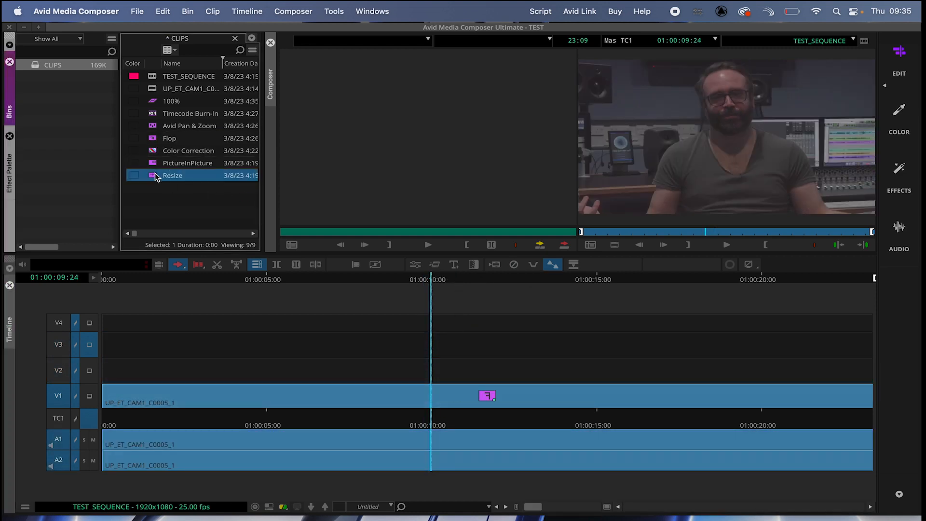
{"action": "left_click_drag", "start_coordinate": [153, 178], "coordinate": [461, 402]}
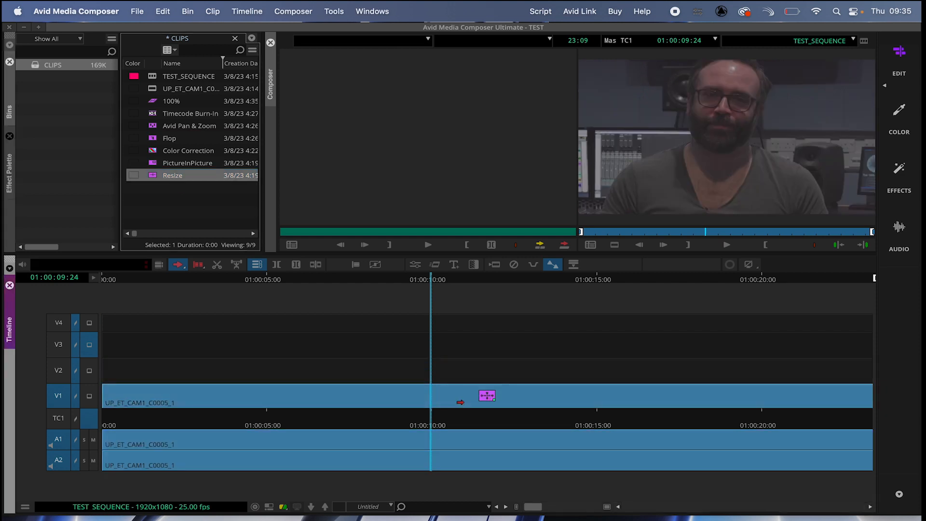
{"action": "double_click", "coordinate": [459, 400]}
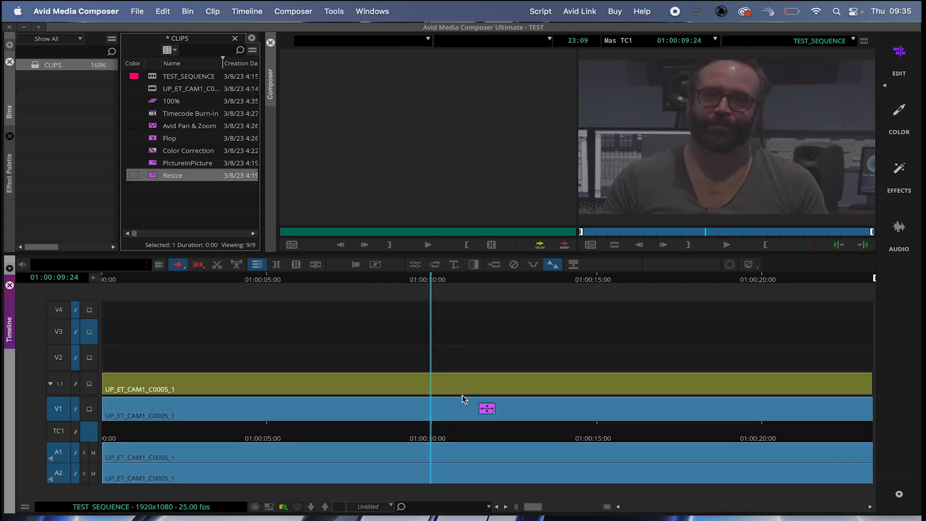
{"action": "double_click", "coordinate": [457, 404]}
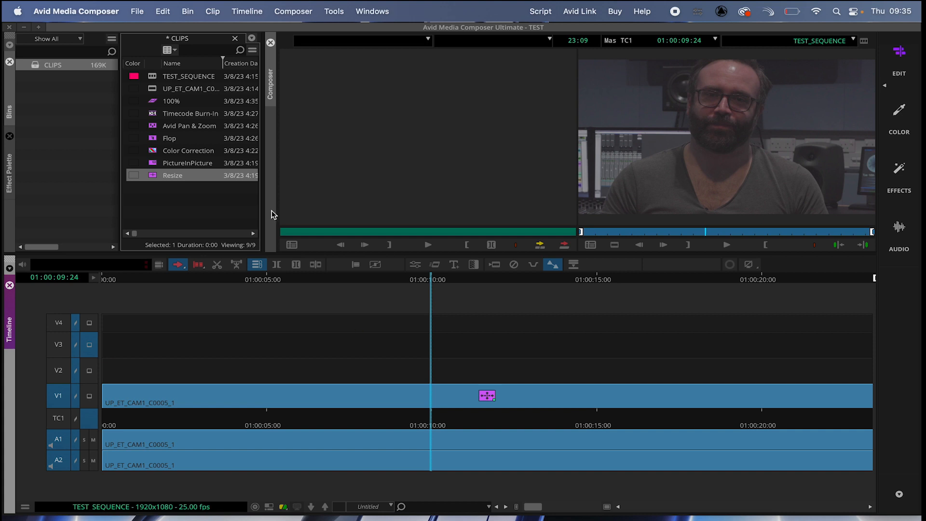
- Try to apply Color Correction to the V1 clip on top of its Resize effect
{"action": "left_click", "coordinate": [153, 150]}
{"action": "left_click_drag", "start_coordinate": [154, 152], "coordinate": [435, 392]}
{"action": "left_click_drag", "start_coordinate": [153, 153], "coordinate": [487, 383]}
{"action": "double_click", "coordinate": [448, 414]}
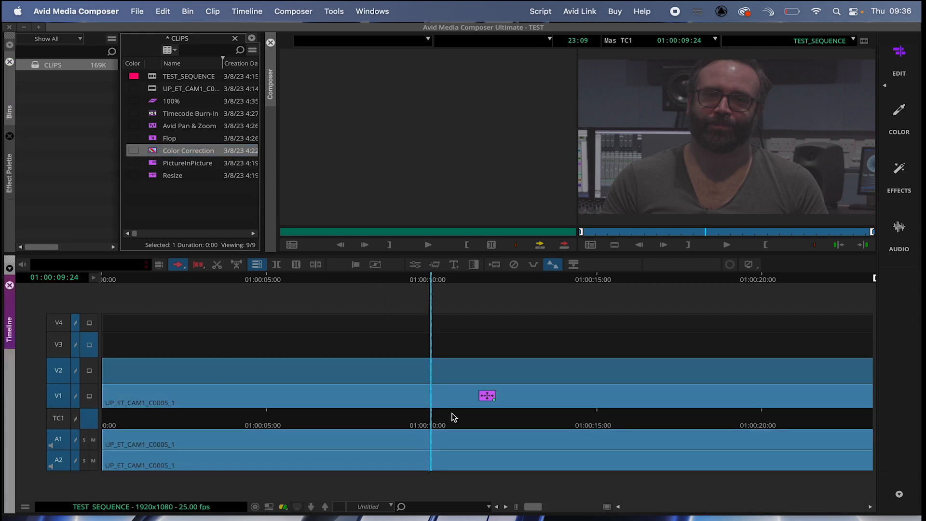